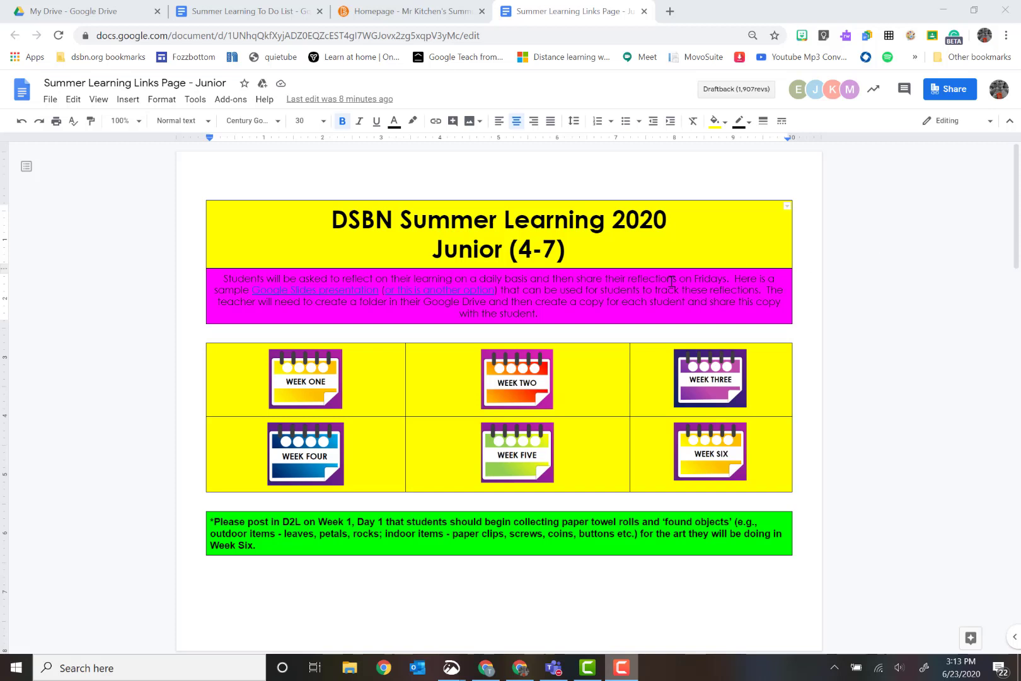
Open the Reflection Online Lessons sample slideshow and make your own copy of it
click(418, 289)
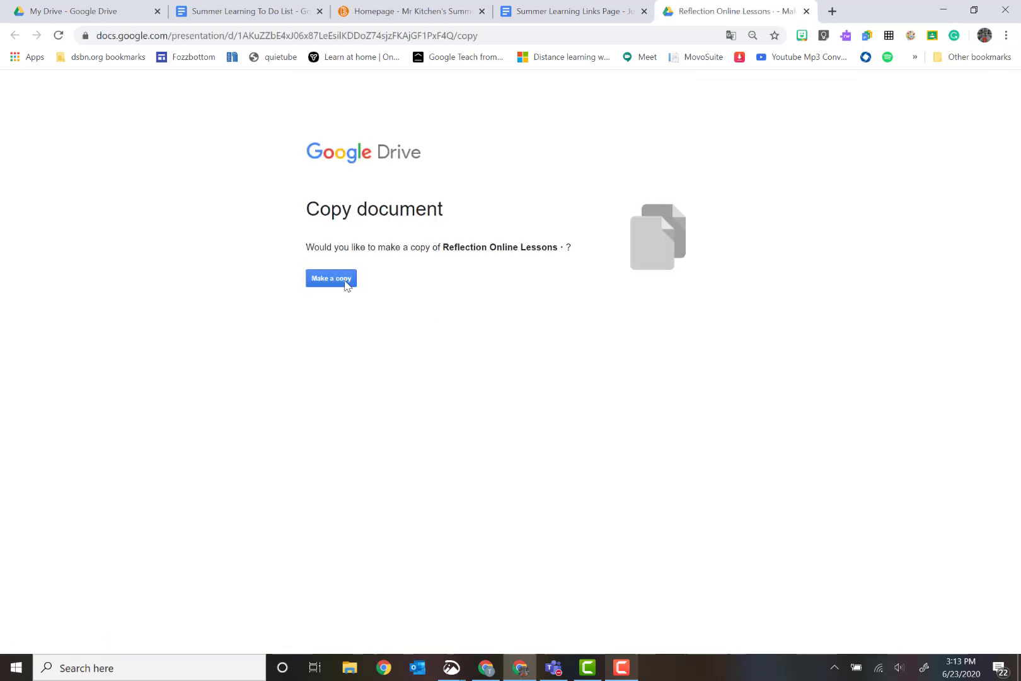
click(347, 284)
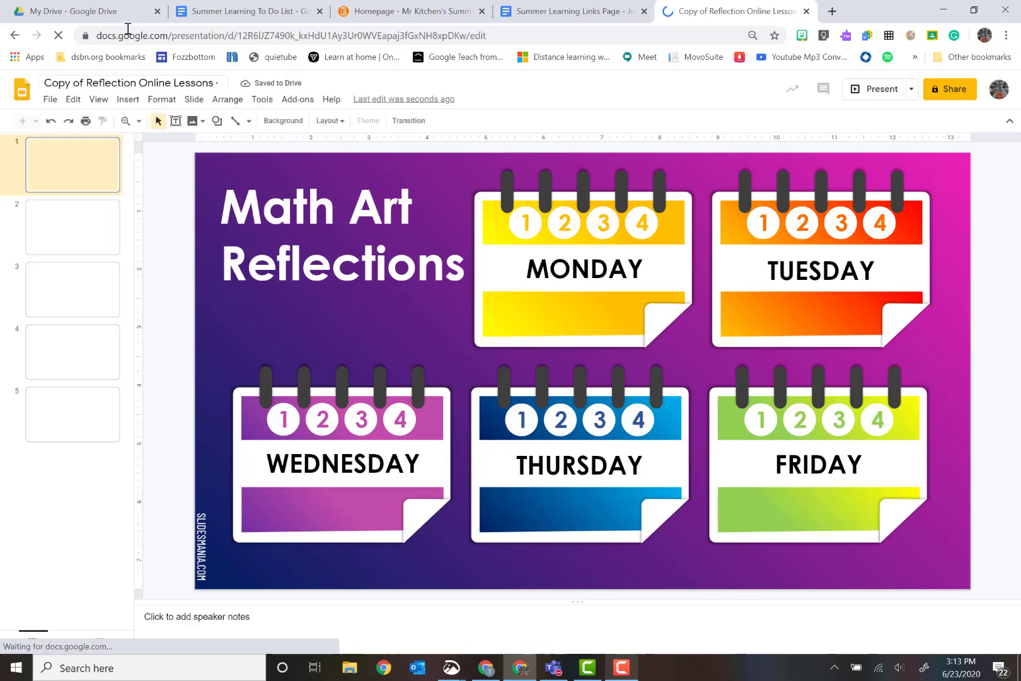
Back in My Drive, glance at the New menu, then open the Summer Learning folder
click(81, 13)
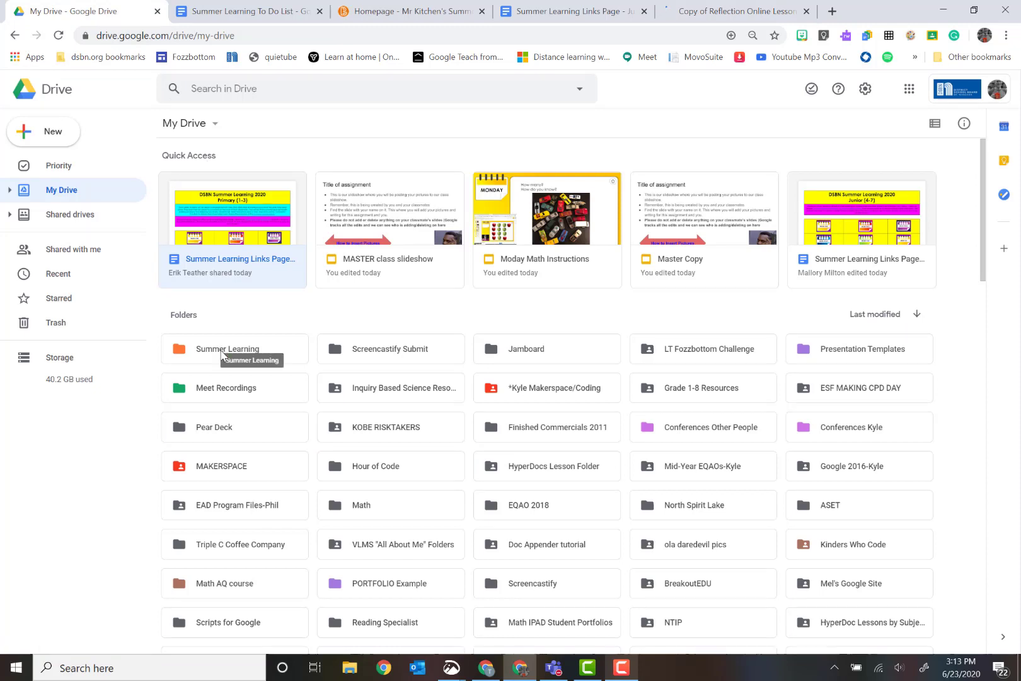
click(30, 129)
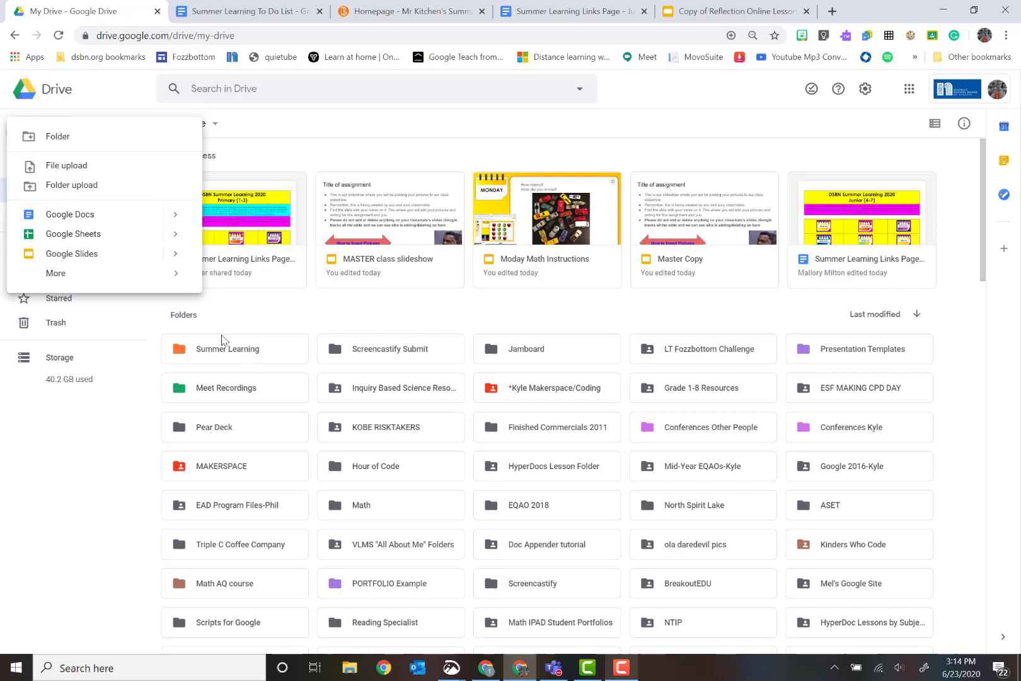
double_click(237, 350)
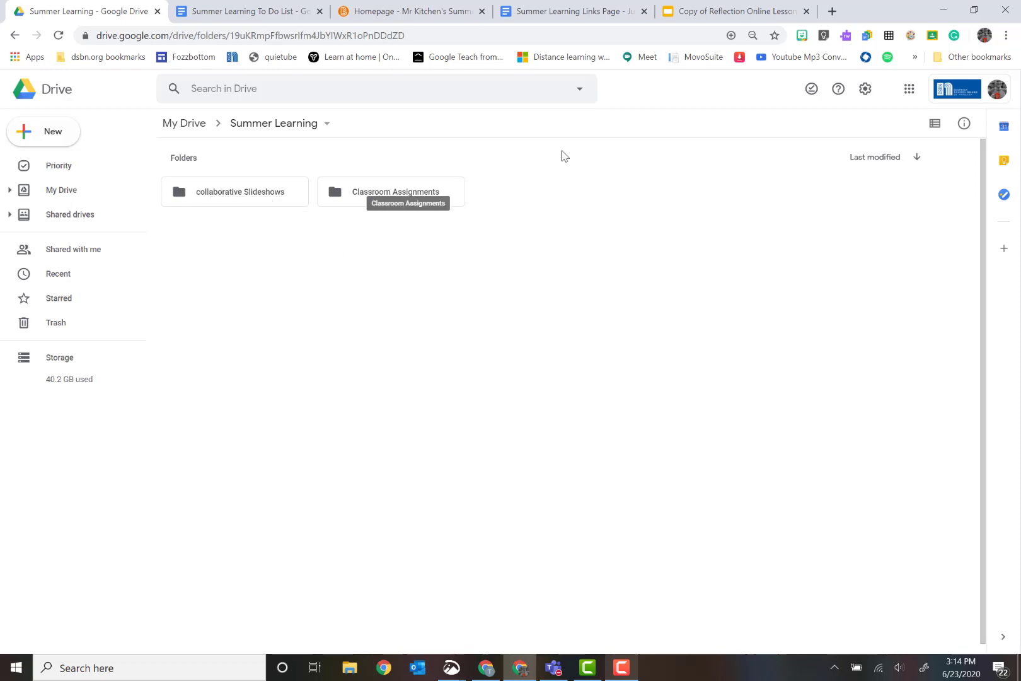
Move the copied slideshow into Summer Learning > Classroom Assignments
click(709, 14)
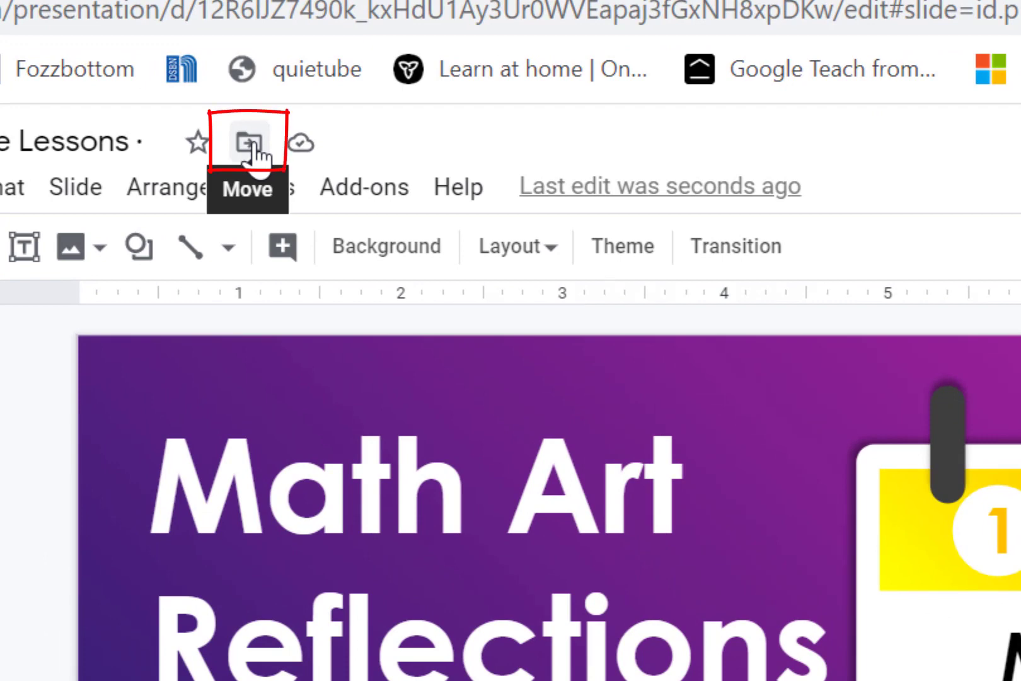
click(250, 144)
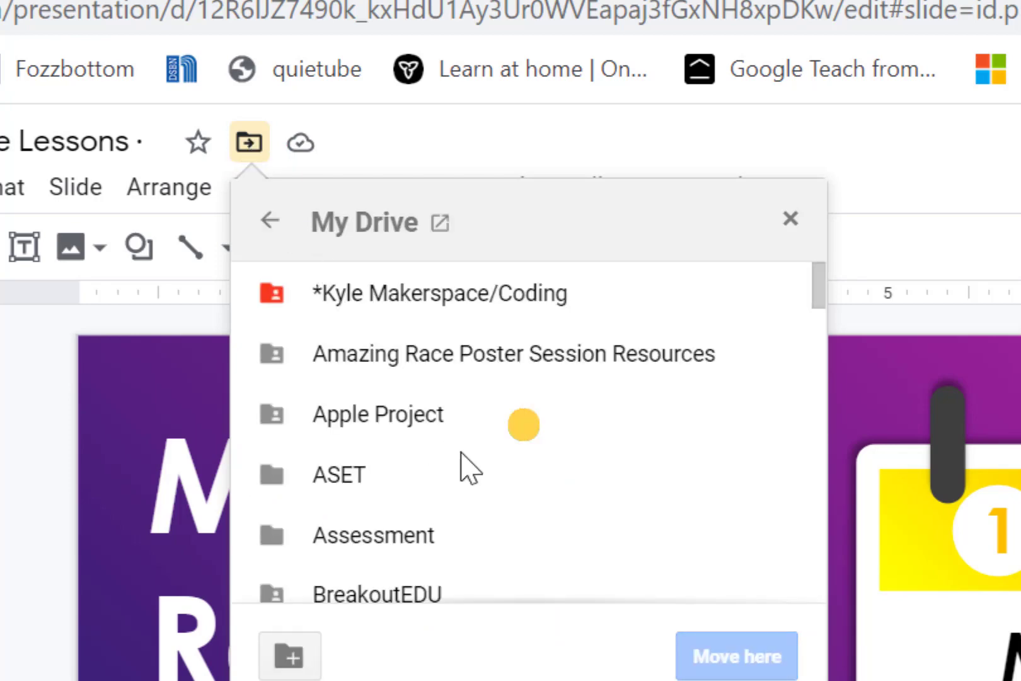
scroll(467, 470, down, 20)
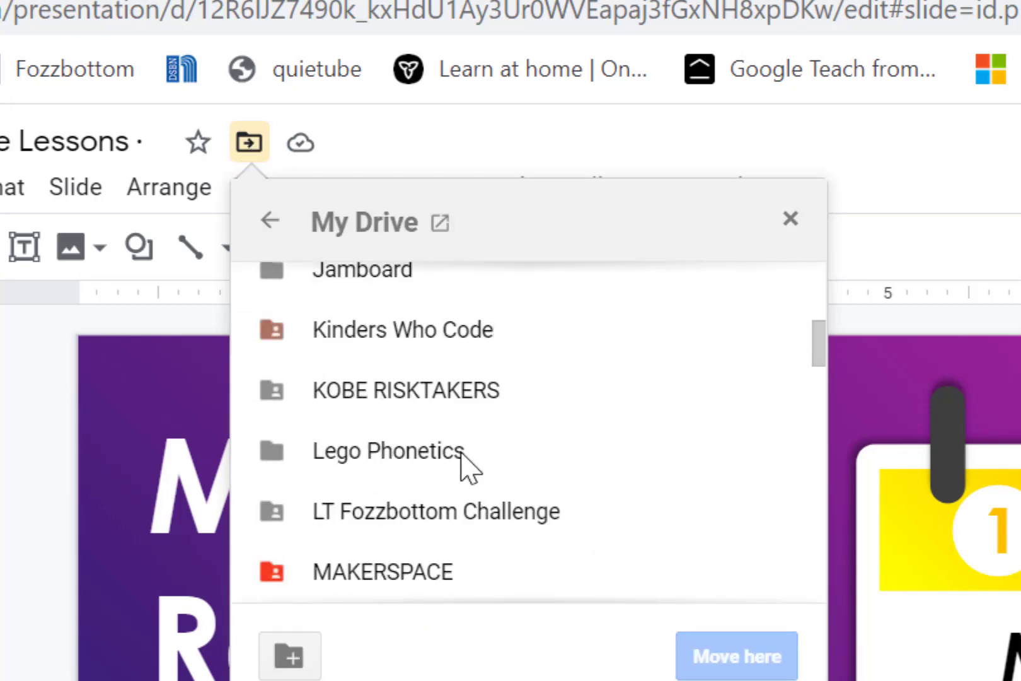
scroll(468, 468, down, 15)
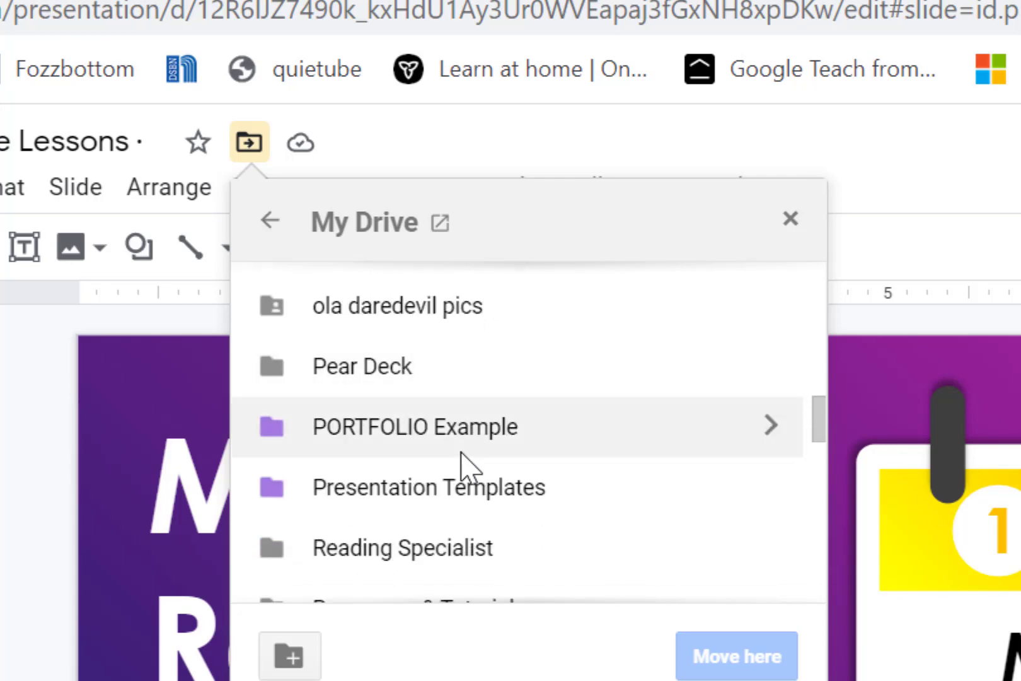
scroll(468, 470, down, 5)
scroll(468, 469, up, 3)
scroll(468, 469, down, 5)
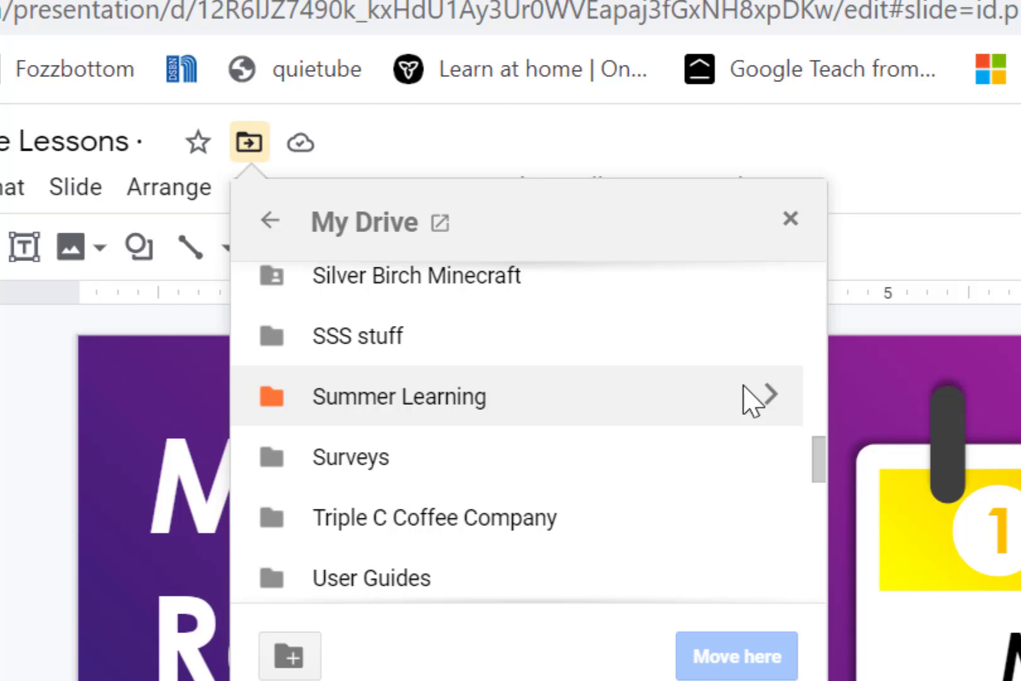
click(770, 395)
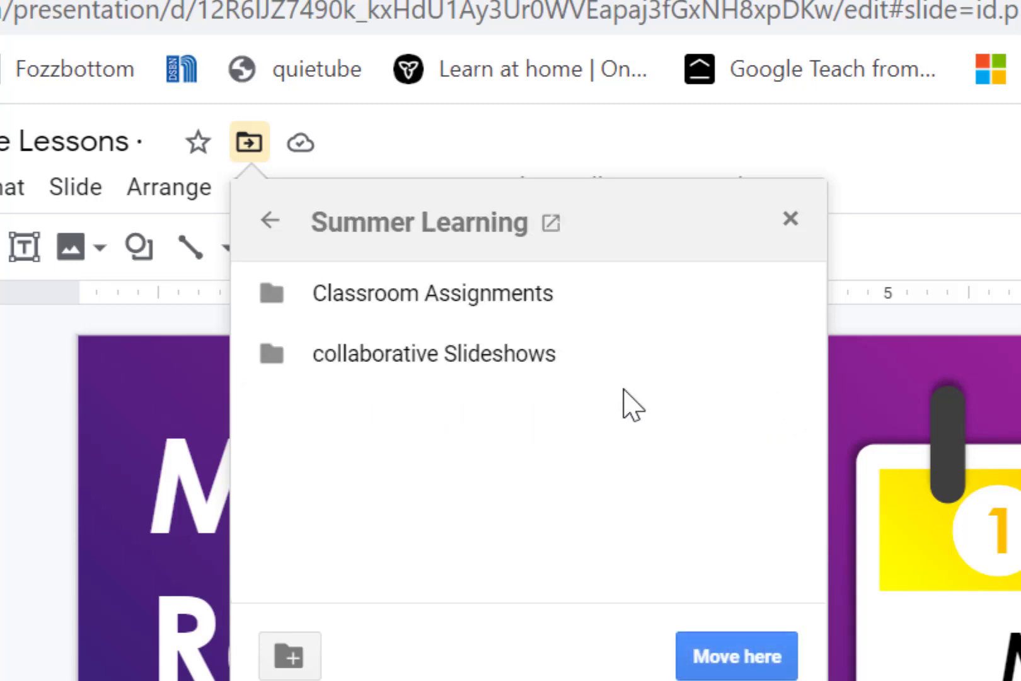
click(407, 306)
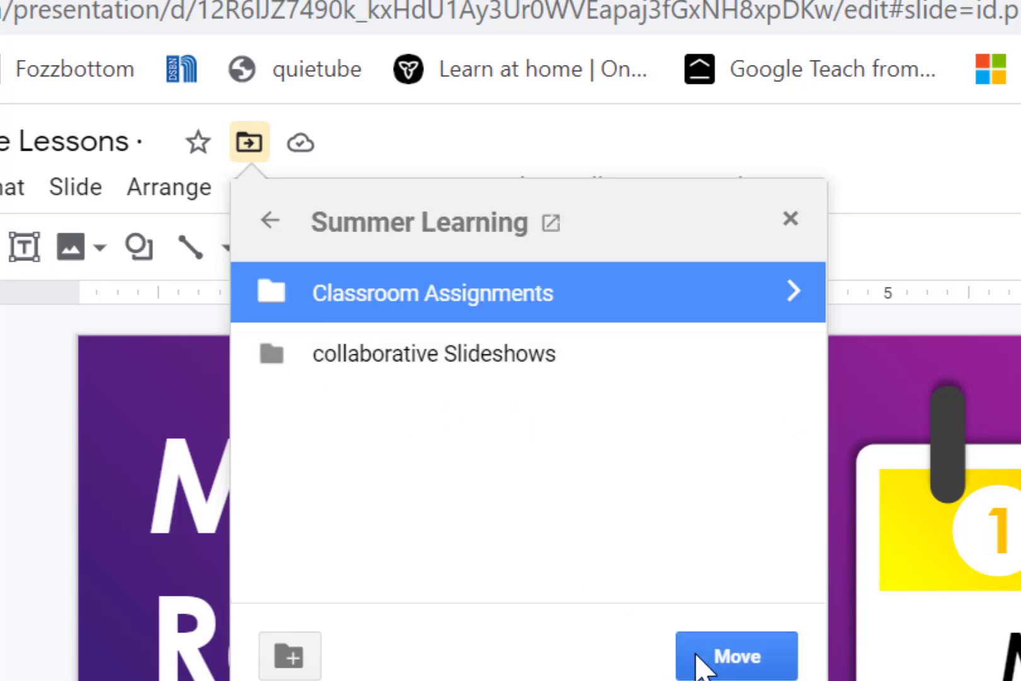
click(737, 656)
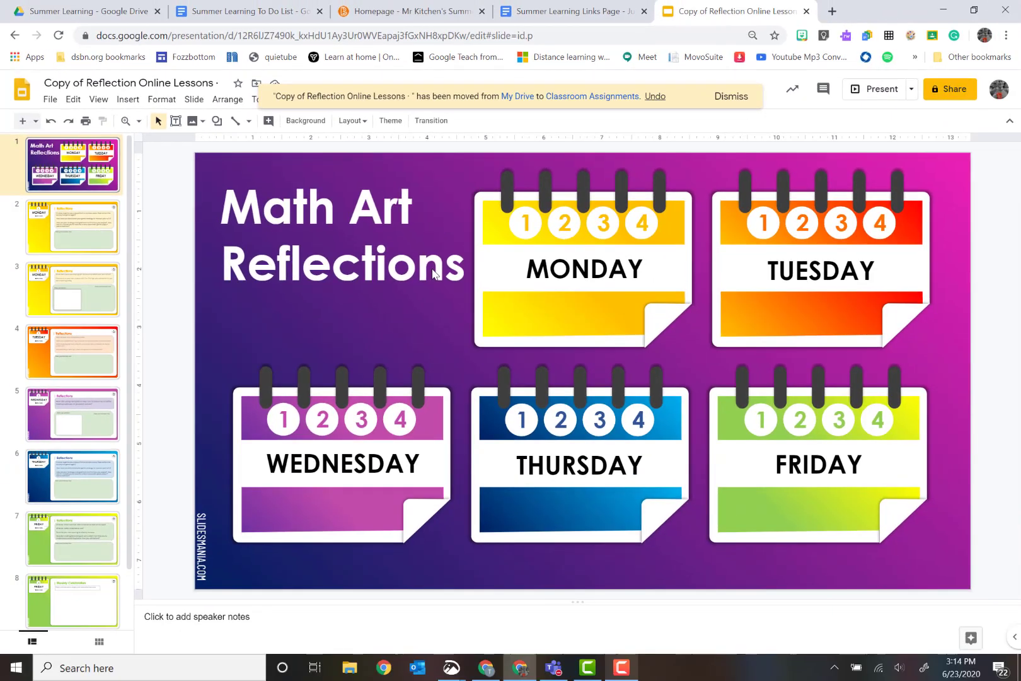
Rename the presentation to 'Master Reflection Online Lessons'
click(165, 82)
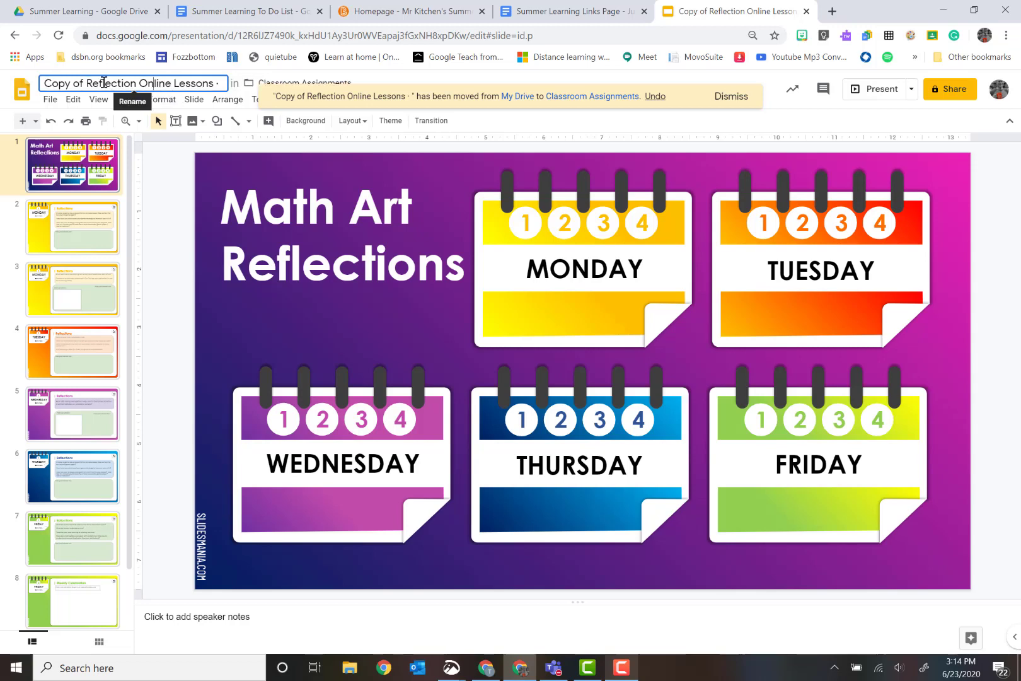
drag(84, 85, 50, 73)
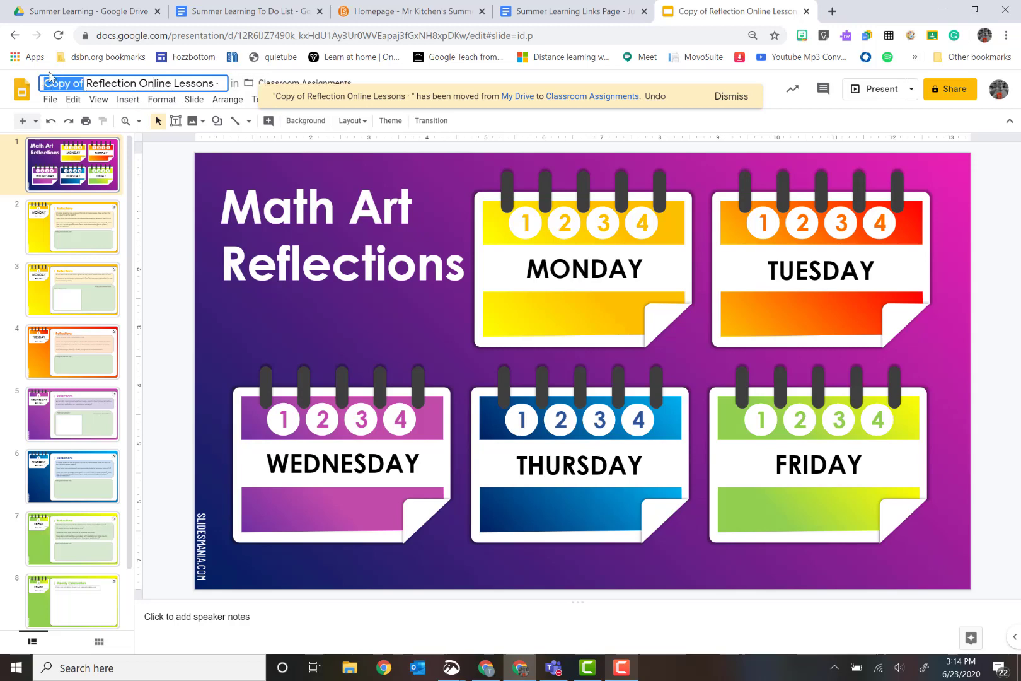
text(Master)
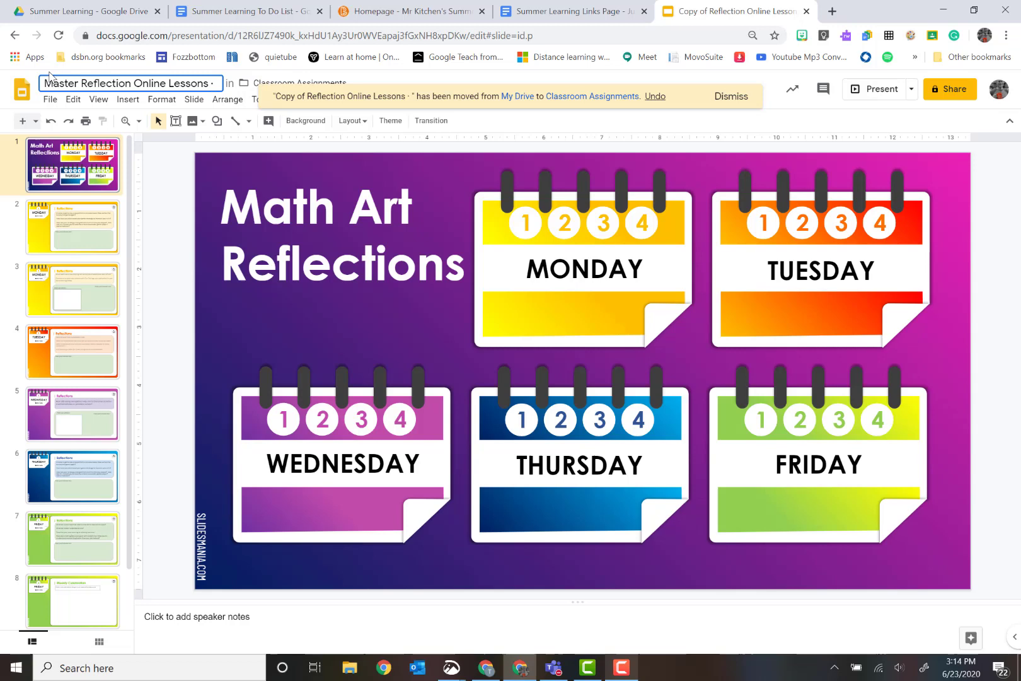
key(Return)
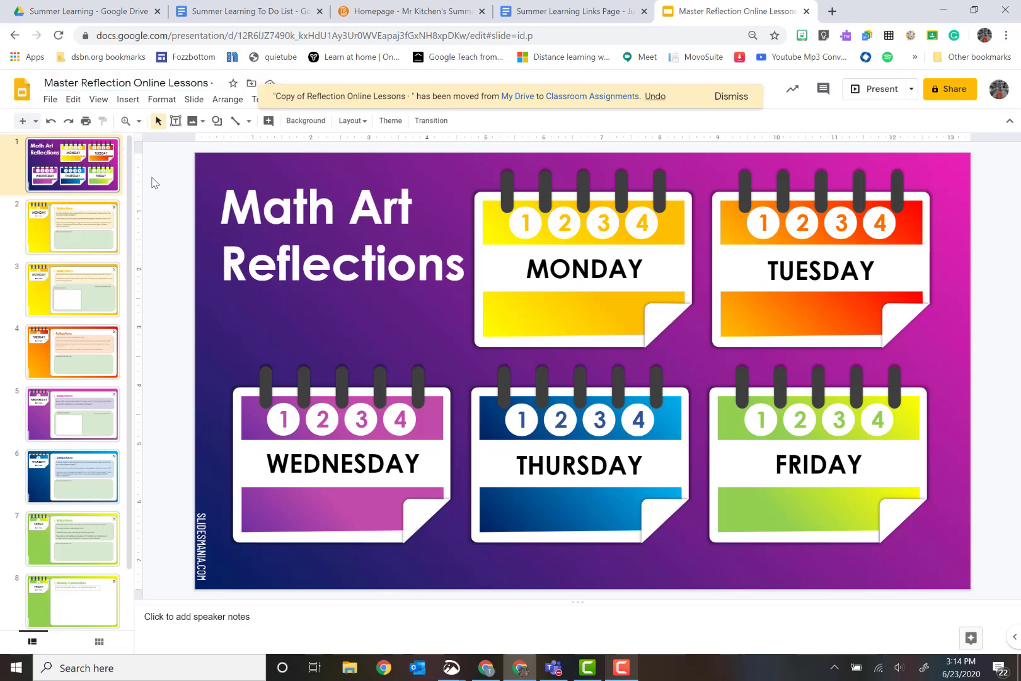
Open Classroom Assignments and make a copy of the master slideshow, then a copy of that copy
click(118, 20)
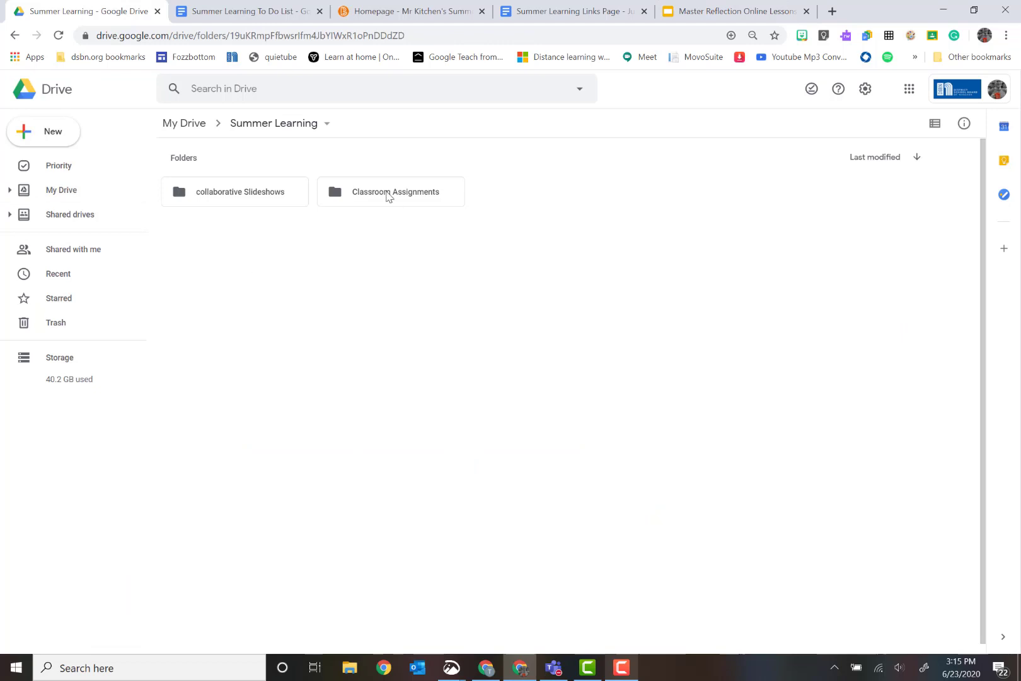
click(387, 196)
double_click(388, 196)
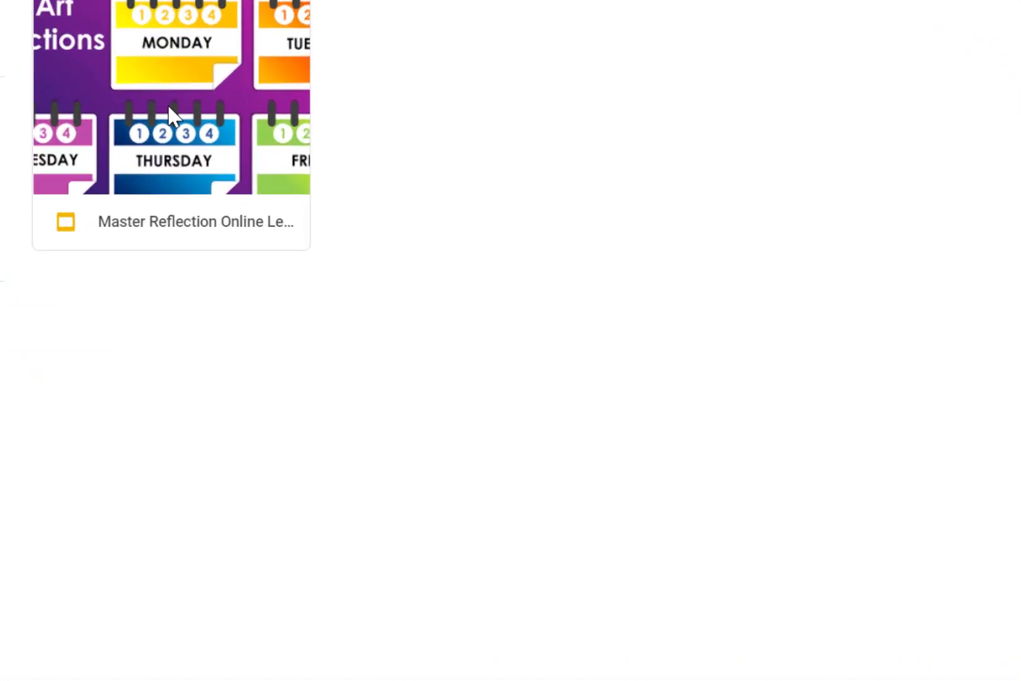
right_click(171, 107)
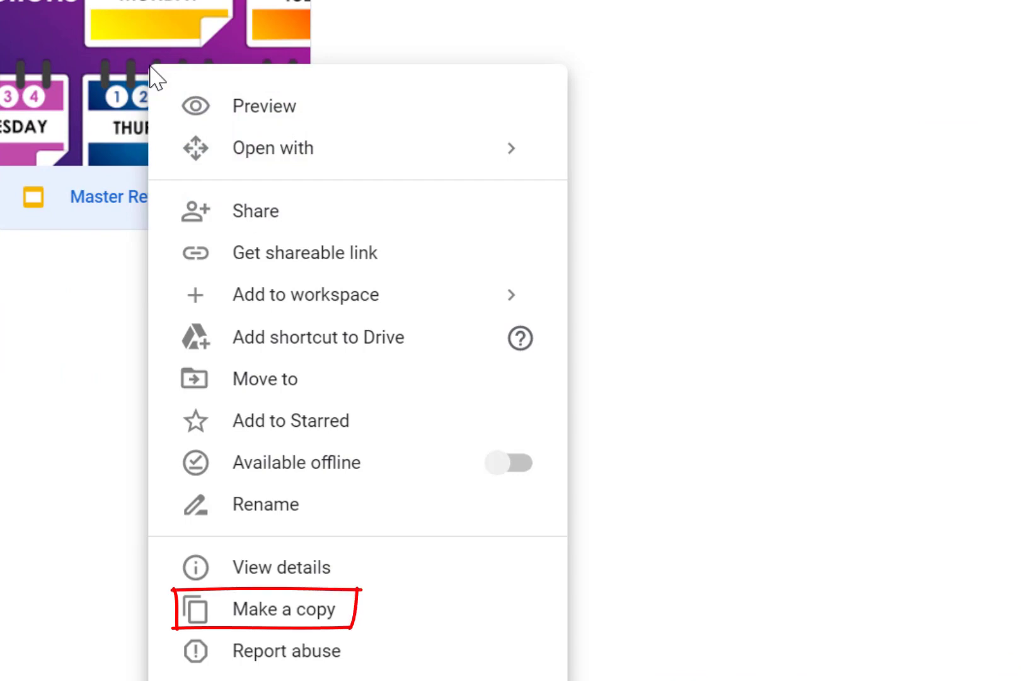
click(346, 615)
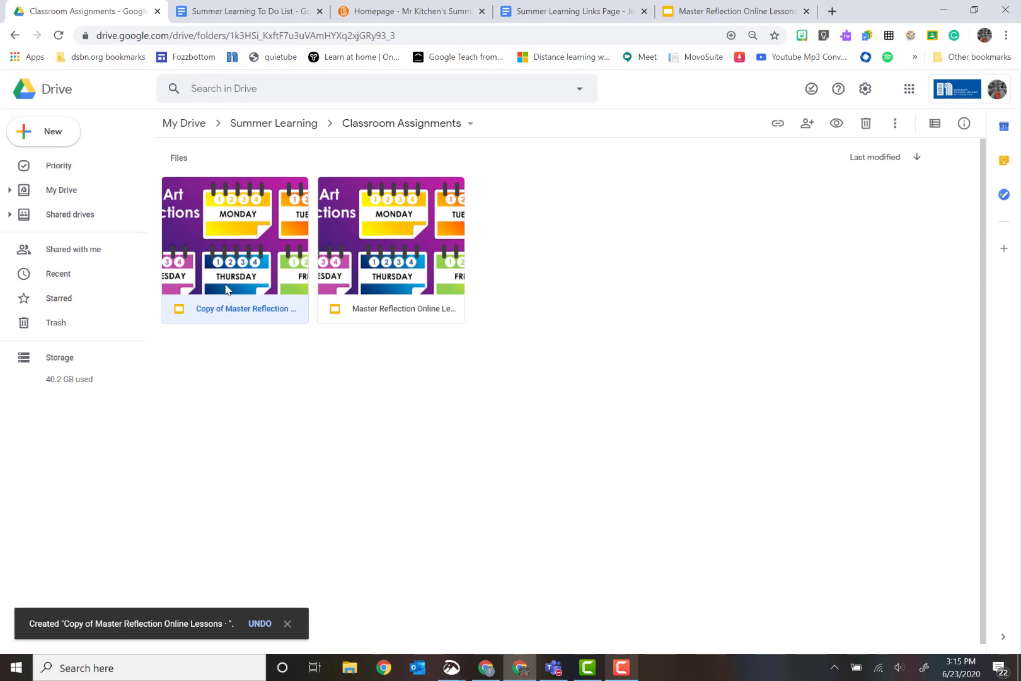
right_click(227, 290)
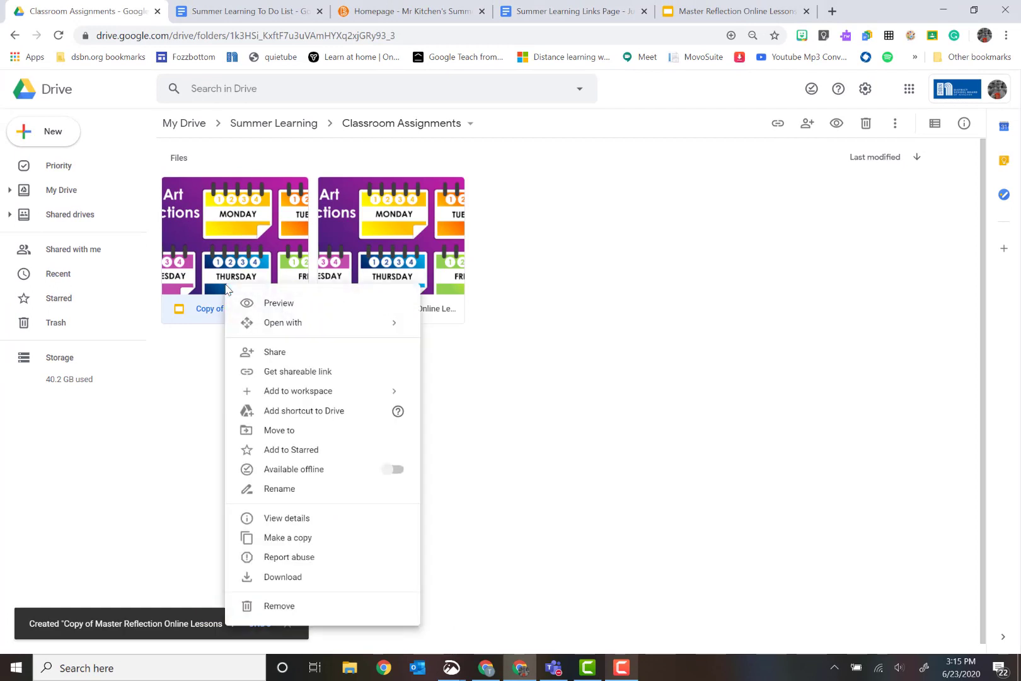
click(287, 538)
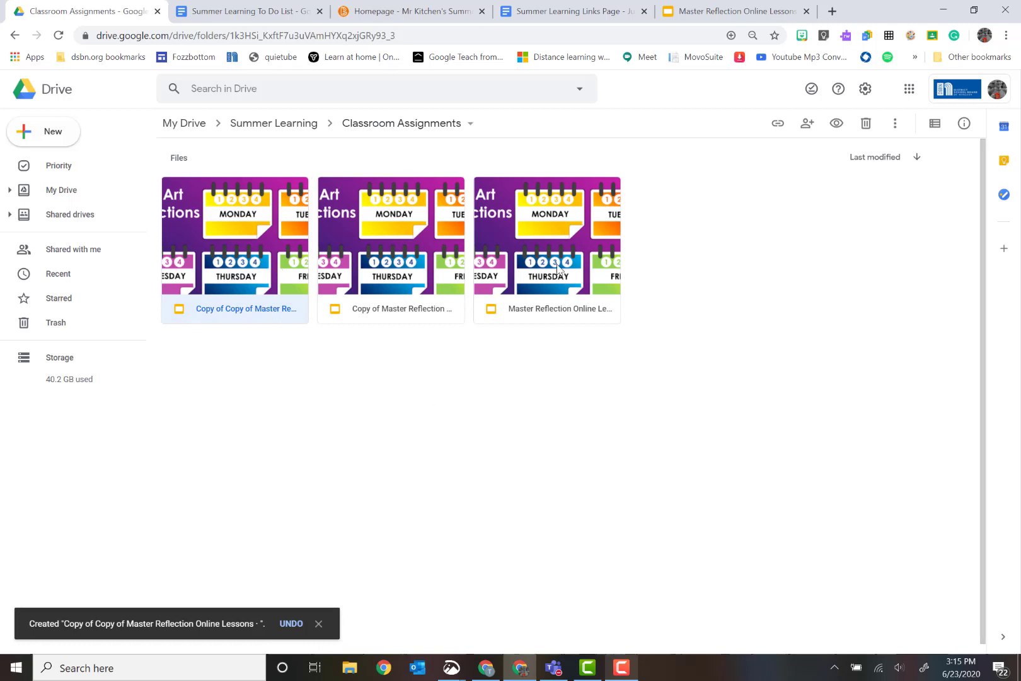
Select all three slideshows and duplicate them together
click(364, 447)
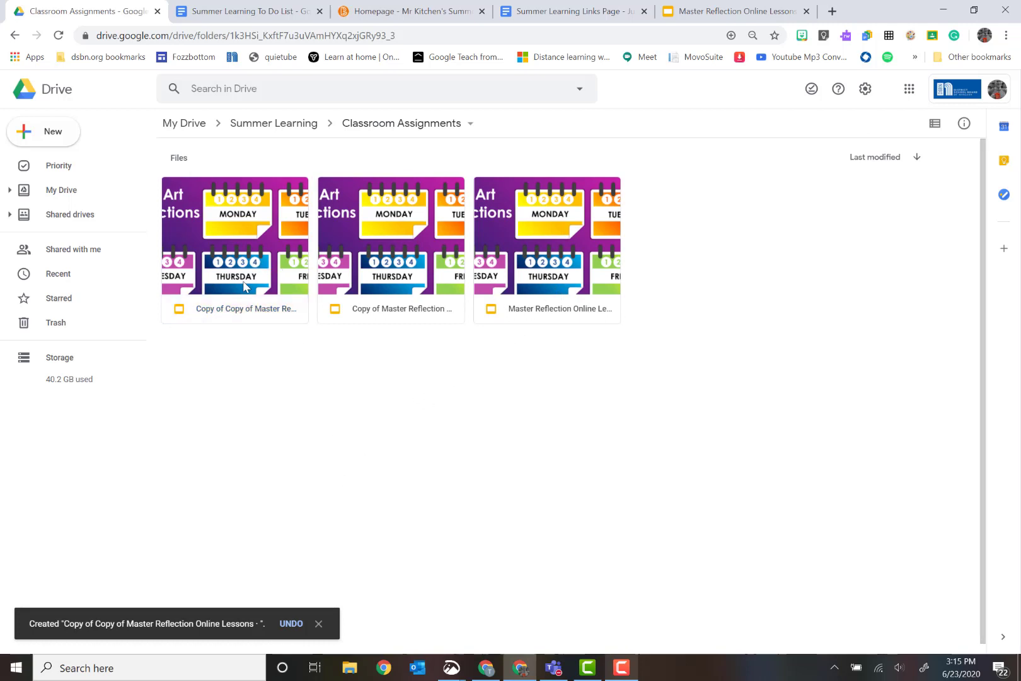
click(245, 287)
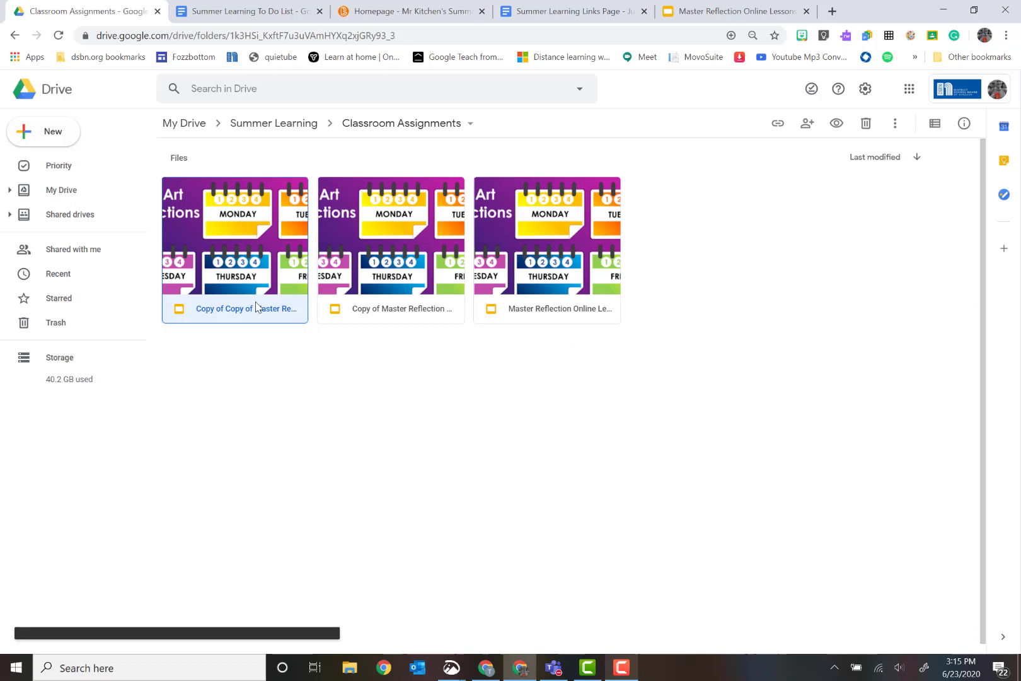
shift+click(576, 248)
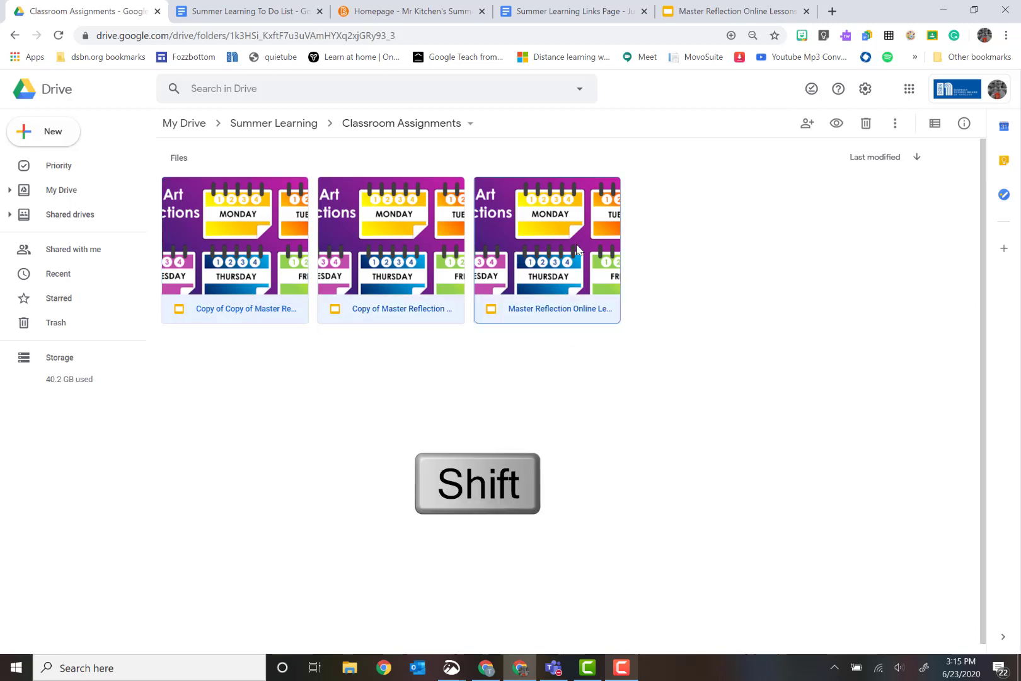
right_click(576, 248)
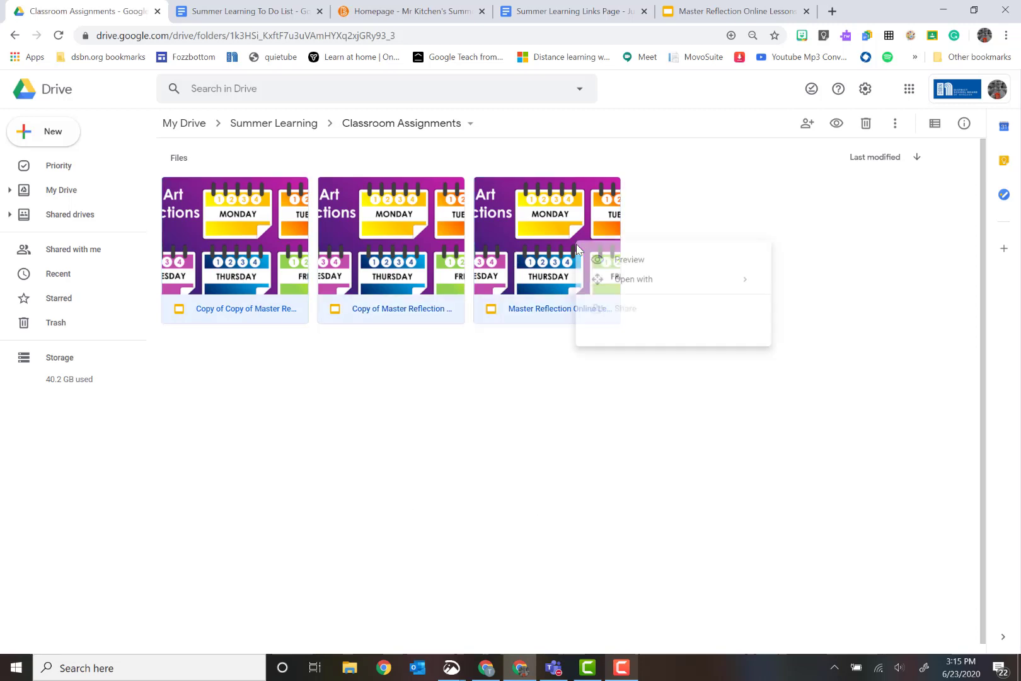
click(629, 445)
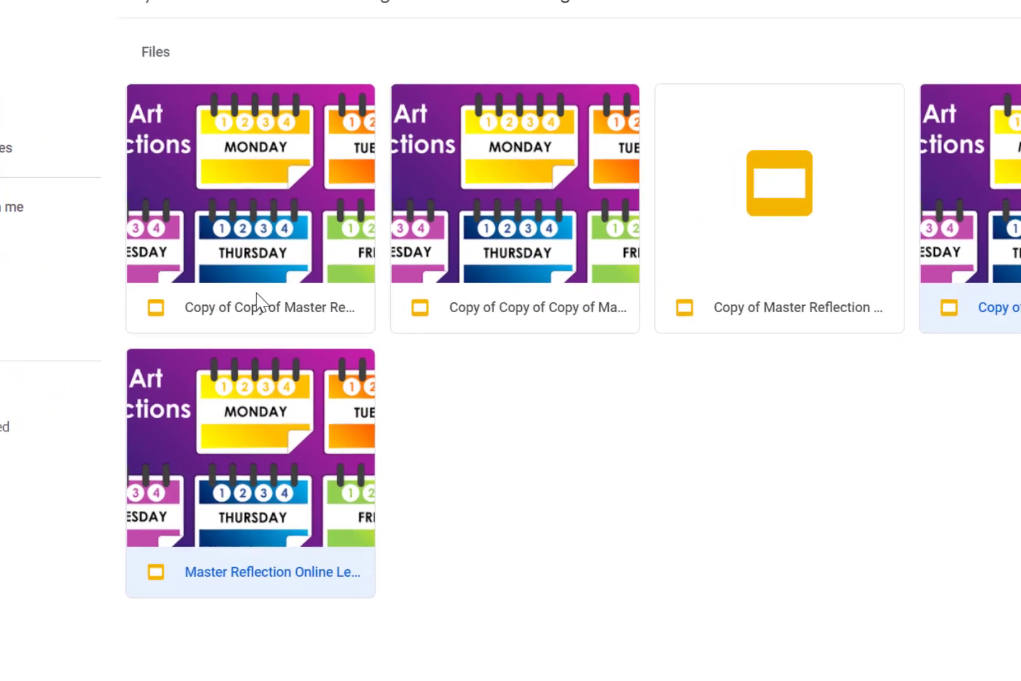
Rename one slideshow copy to the student's first name followed by 'reflection'
right_click(256, 285)
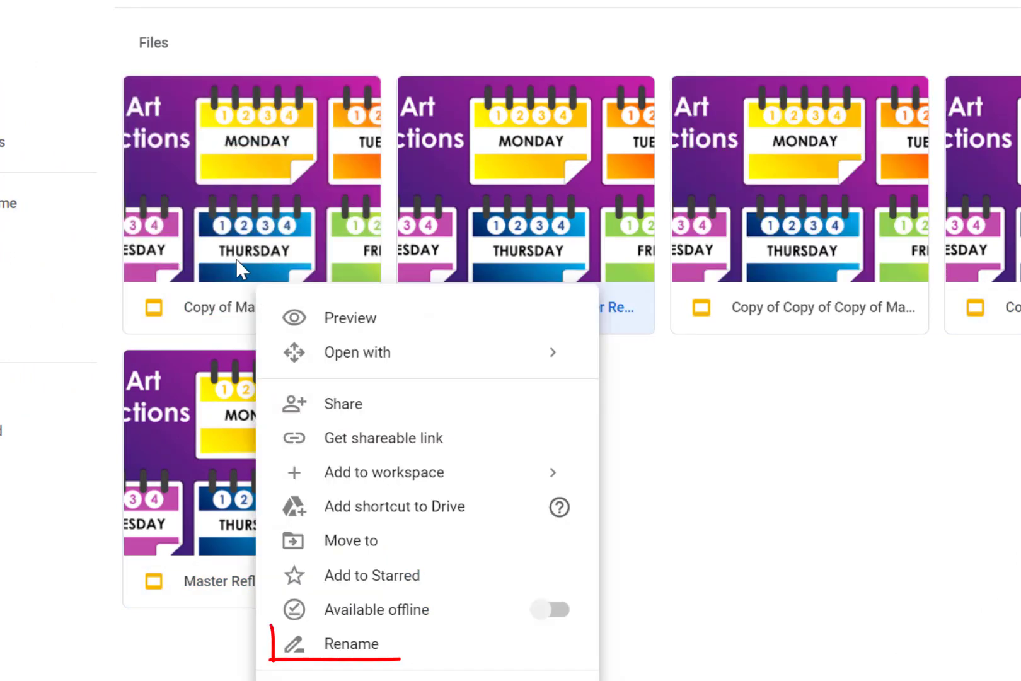
click(385, 653)
key(BackSpace)
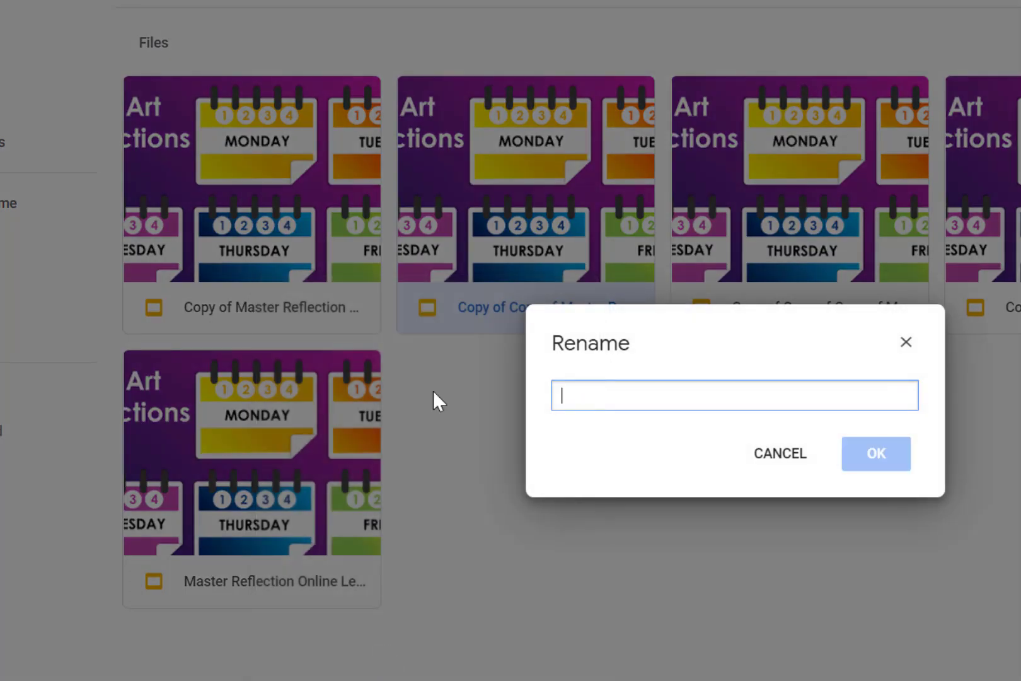
text(Rob re)
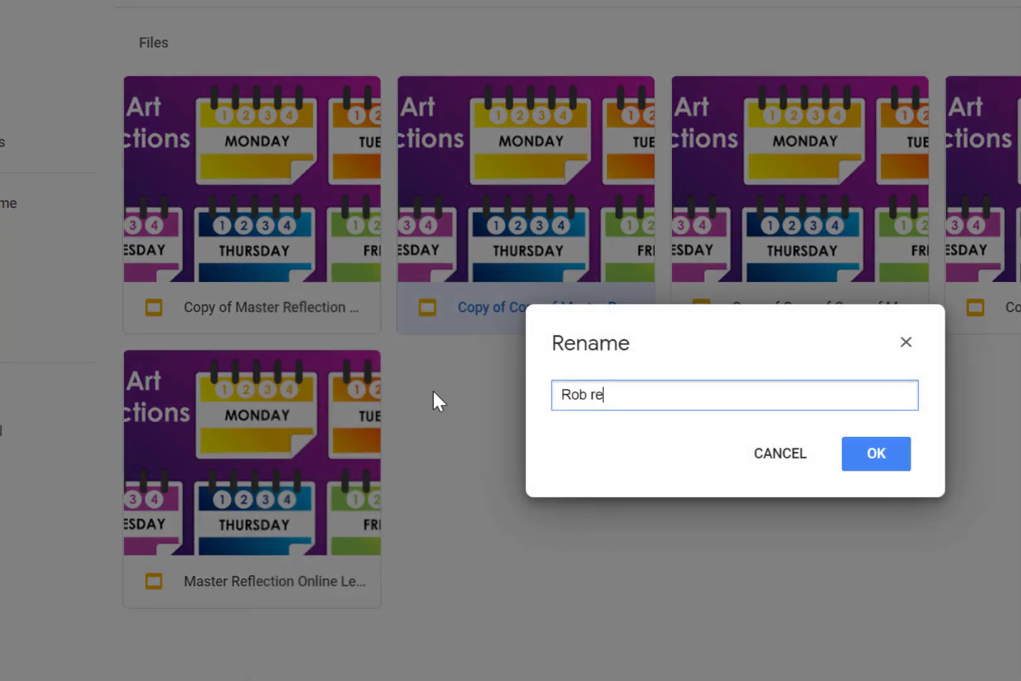
text(flection)
click(865, 460)
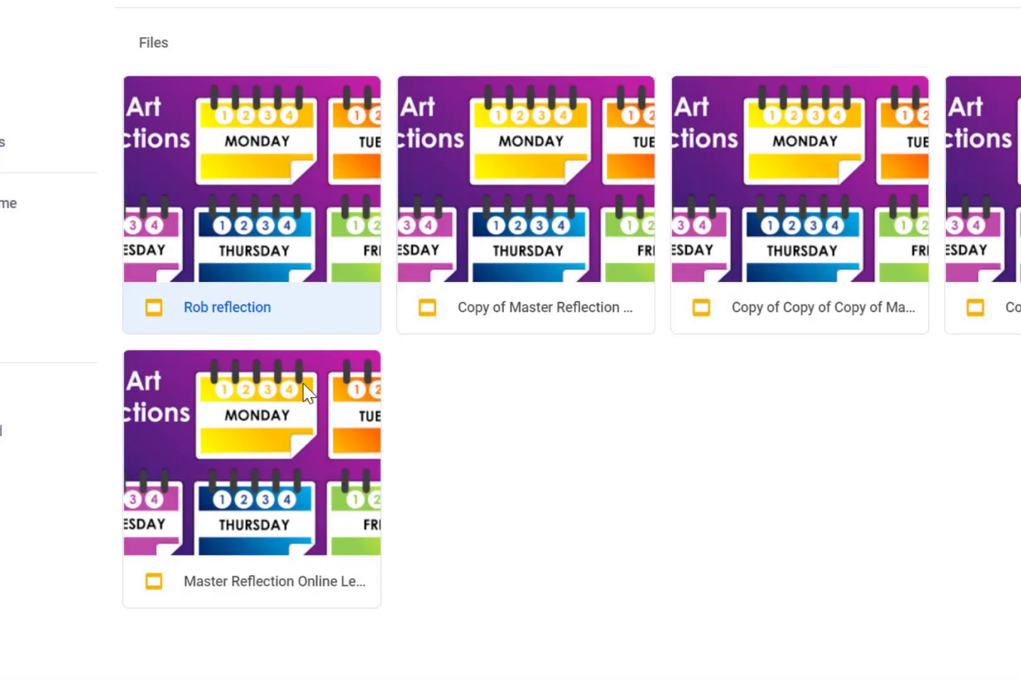
Share the renamed reflection file with the student as Editor and send the notification
right_click(216, 194)
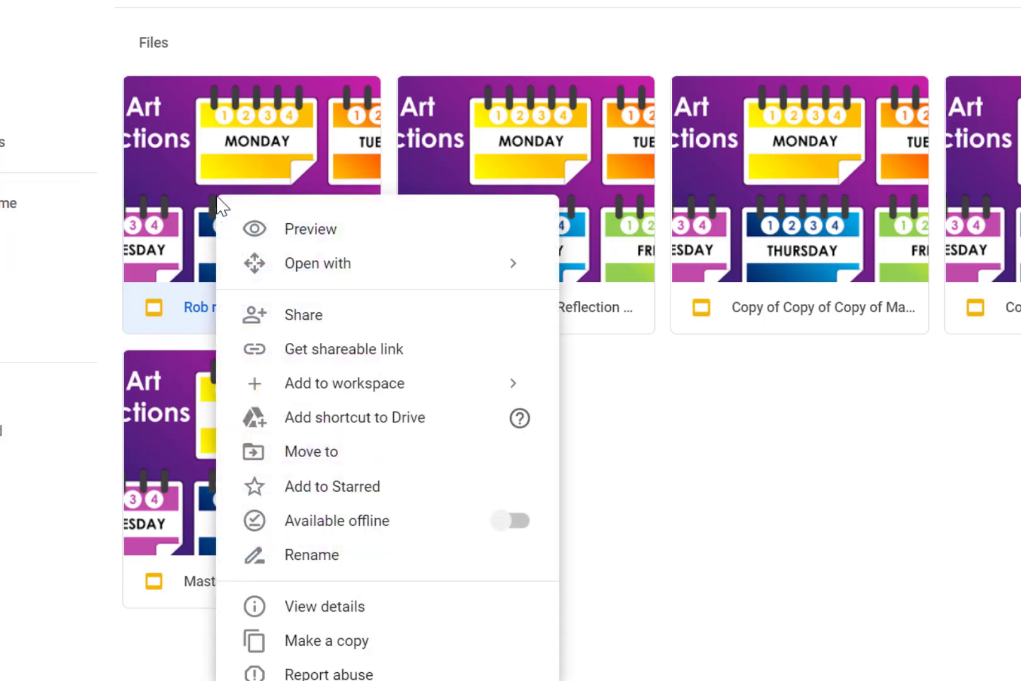
click(315, 323)
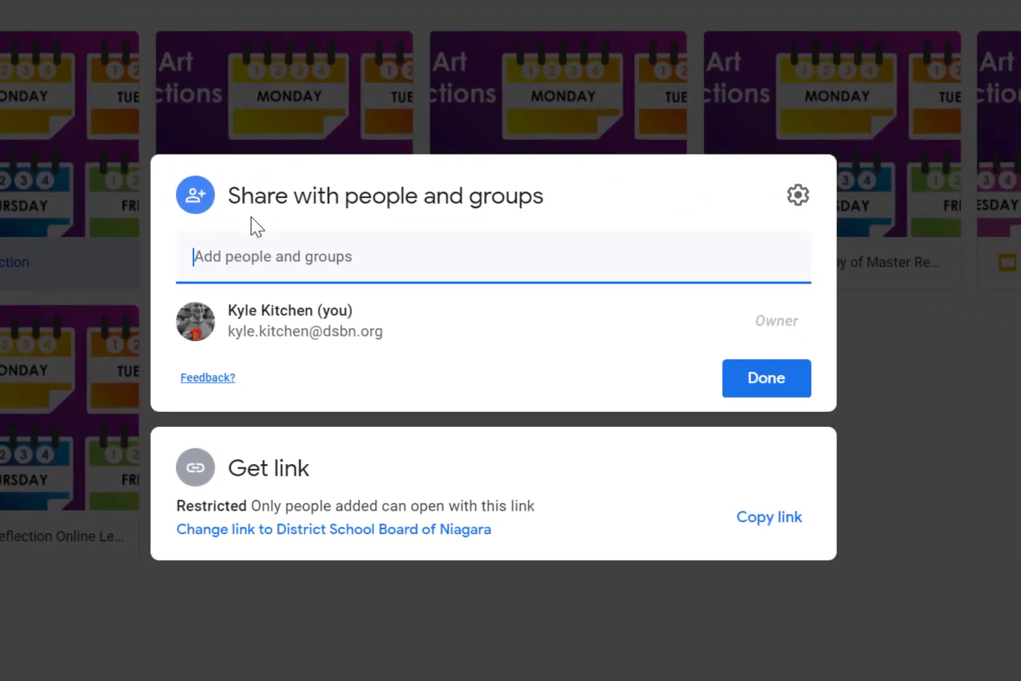
click(266, 246)
text(rober)
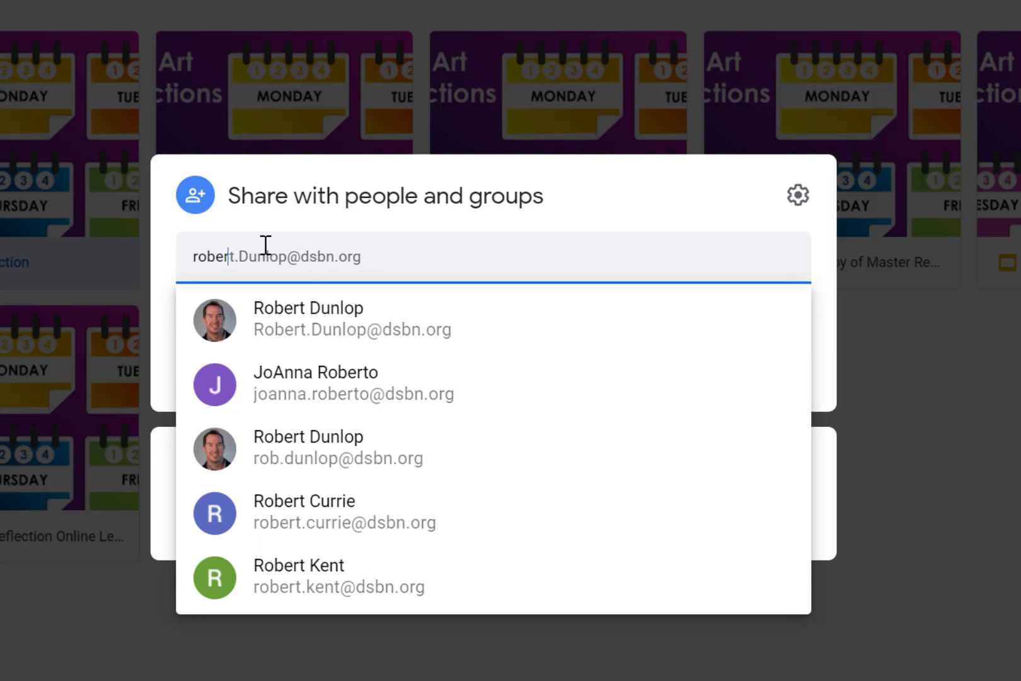
click(413, 333)
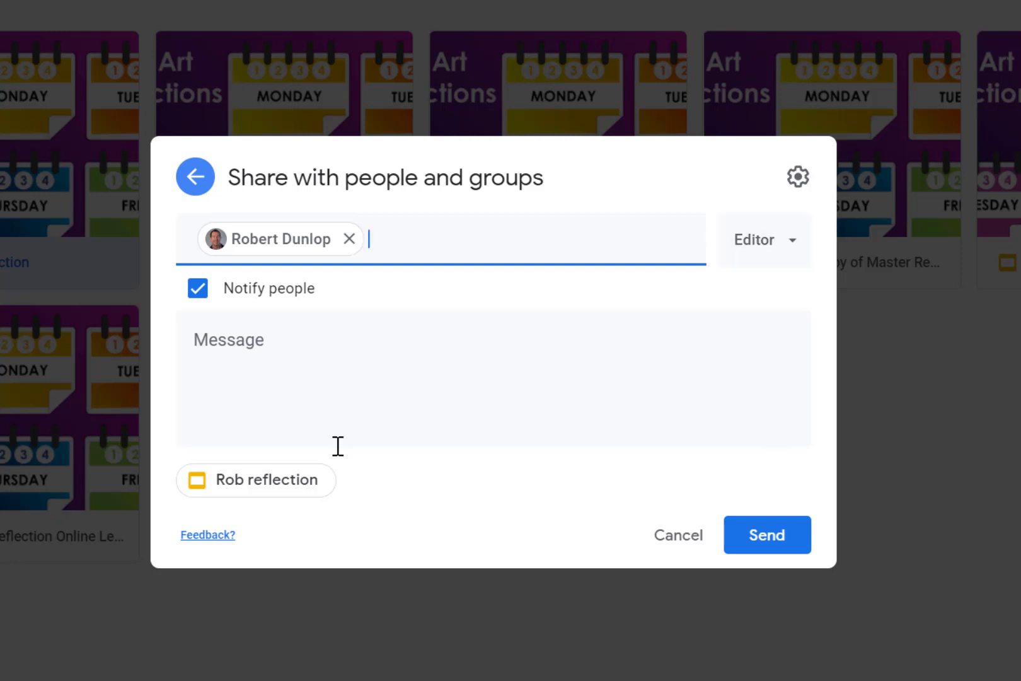
click(791, 542)
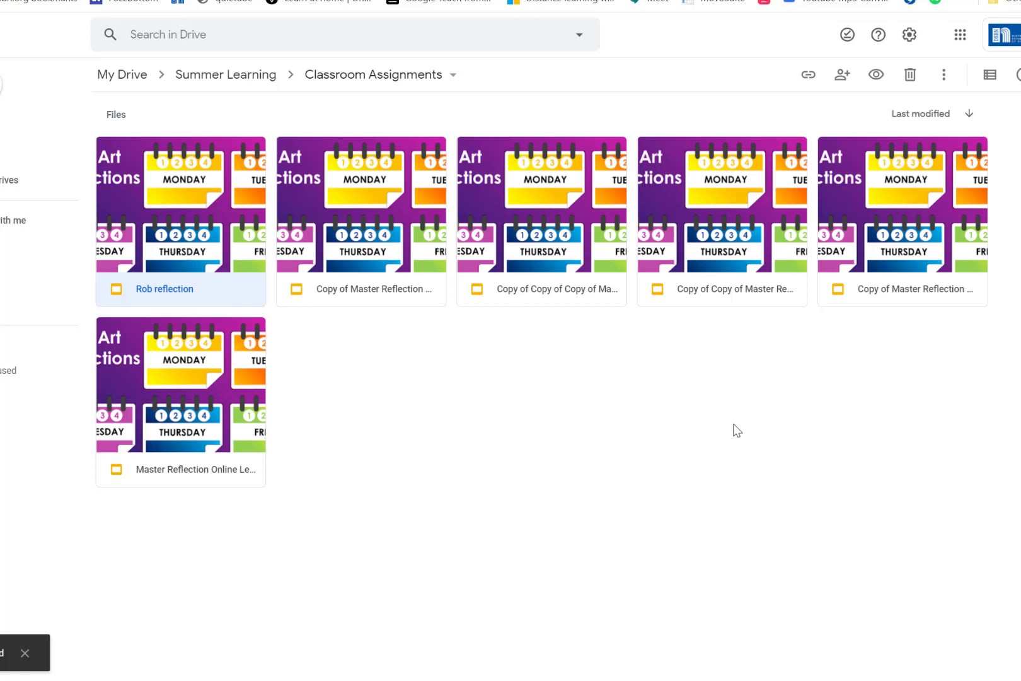
Bring up the options for another slideshow copy, then dismiss them without acting
right_click(354, 287)
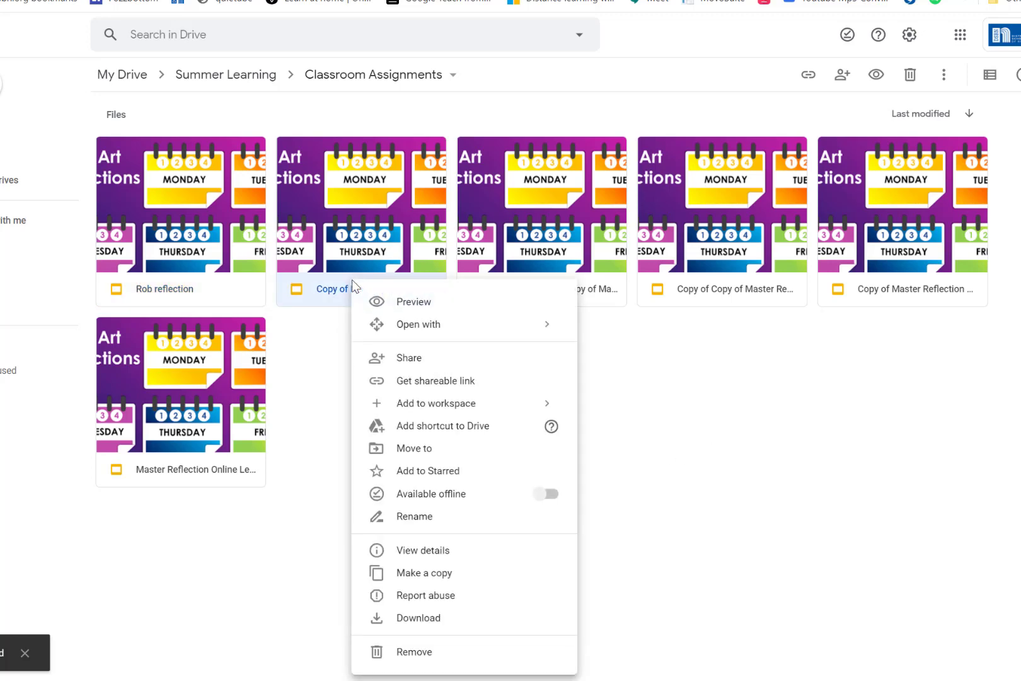
click(781, 439)
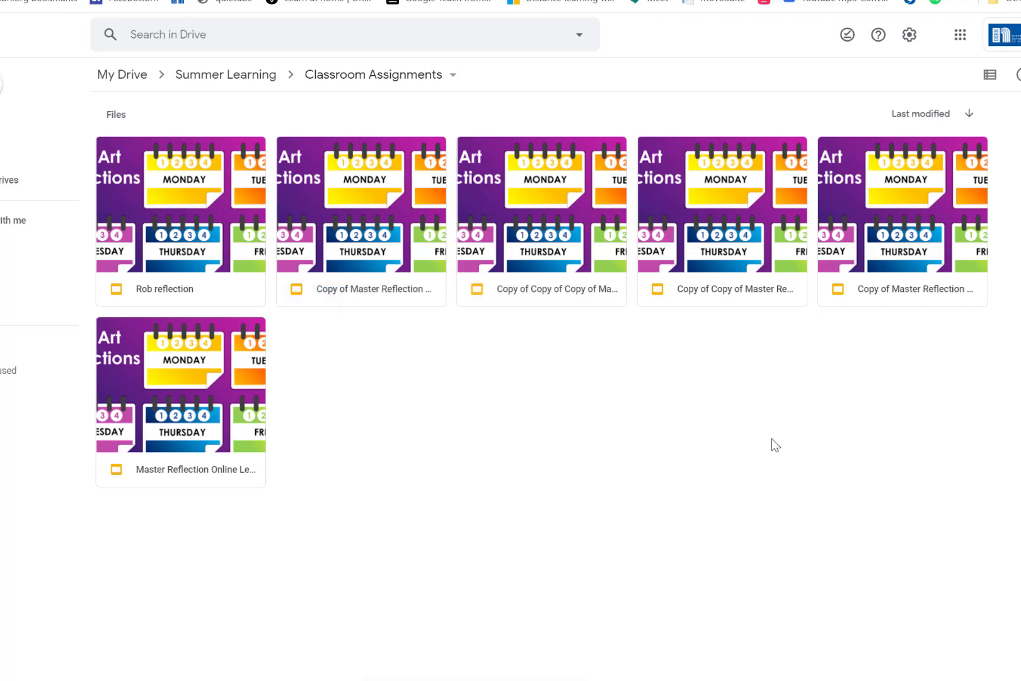